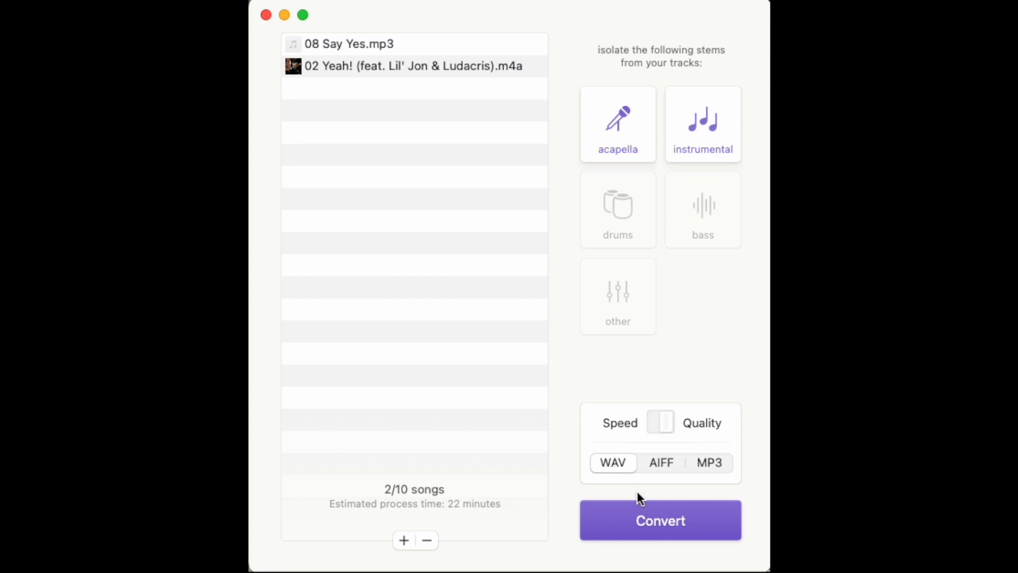
# - Convert the two listed songs into acapella and instrumental stems in WAV format
pyautogui.click(656, 517)
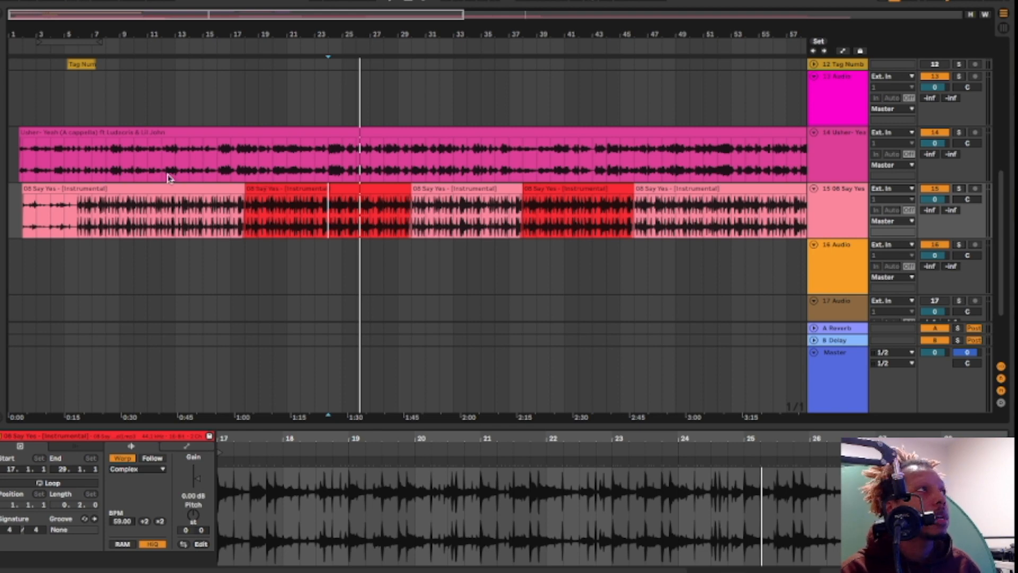
# - In Ableton Live, move the Usher acapella clip to start at about bar 3 and play it against the instrumental
pyautogui.click(328, 159)
pyautogui.press('space')
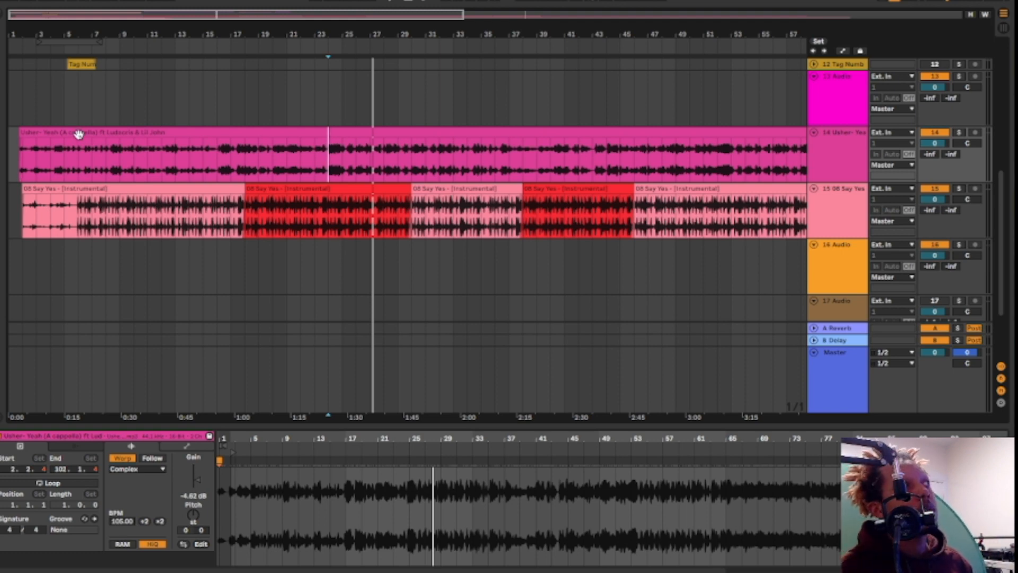
pyautogui.click(57, 137)
pyautogui.moveTo(60, 135); pyautogui.dragTo(76, 135)
pyautogui.press('space')
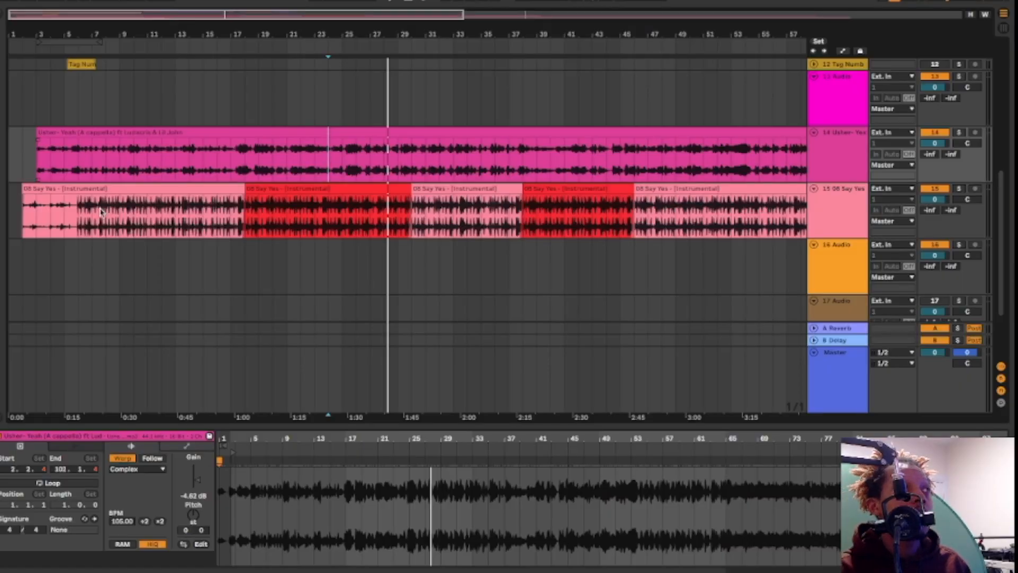
# - Transpose all the Say Yes instrumental clips up 2 semitones and play the mix from about bar 25
pyautogui.click(110, 188)
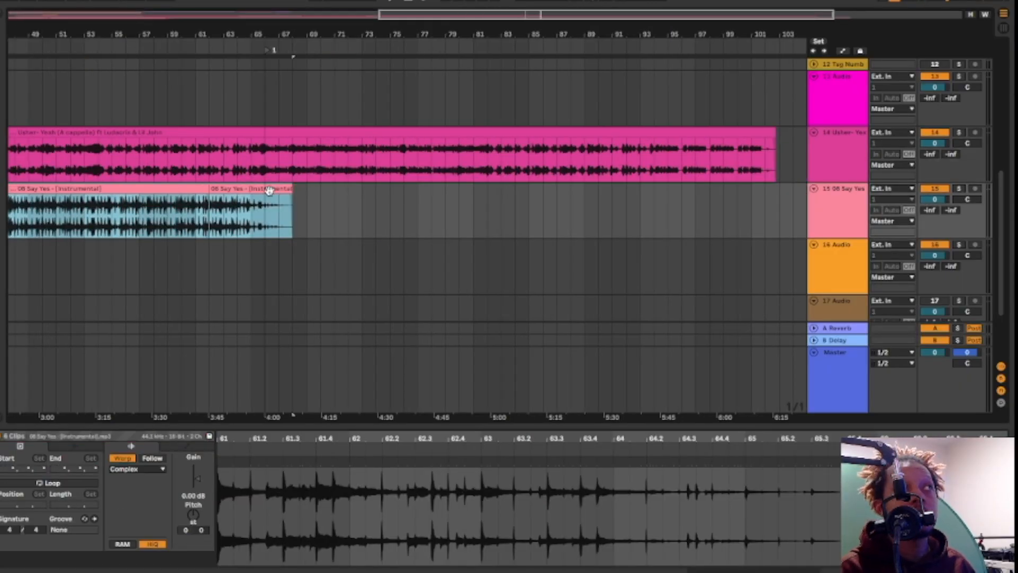
pyautogui.click(273, 190)
pyautogui.hscroll(-12, 244, 190)
pyautogui.keyDown('shift'); pyautogui.click(235, 190); pyautogui.keyUp('shift')
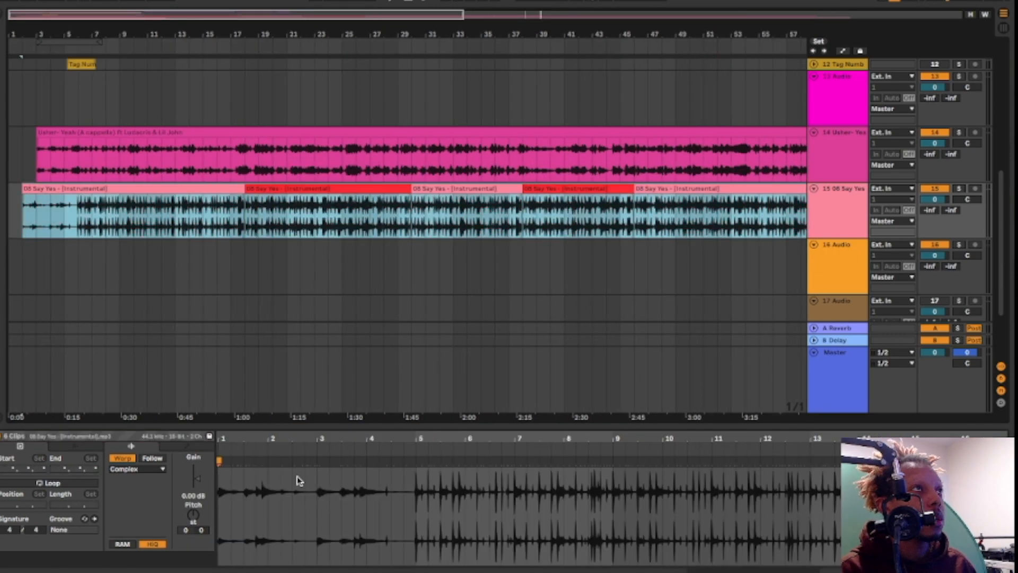
pyautogui.click(194, 515)
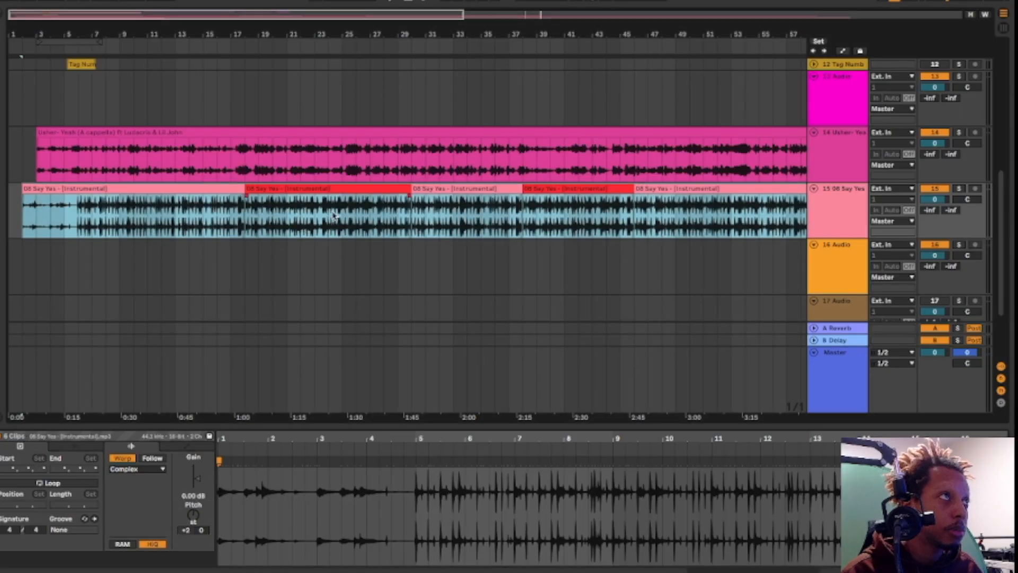
pyautogui.click(341, 206)
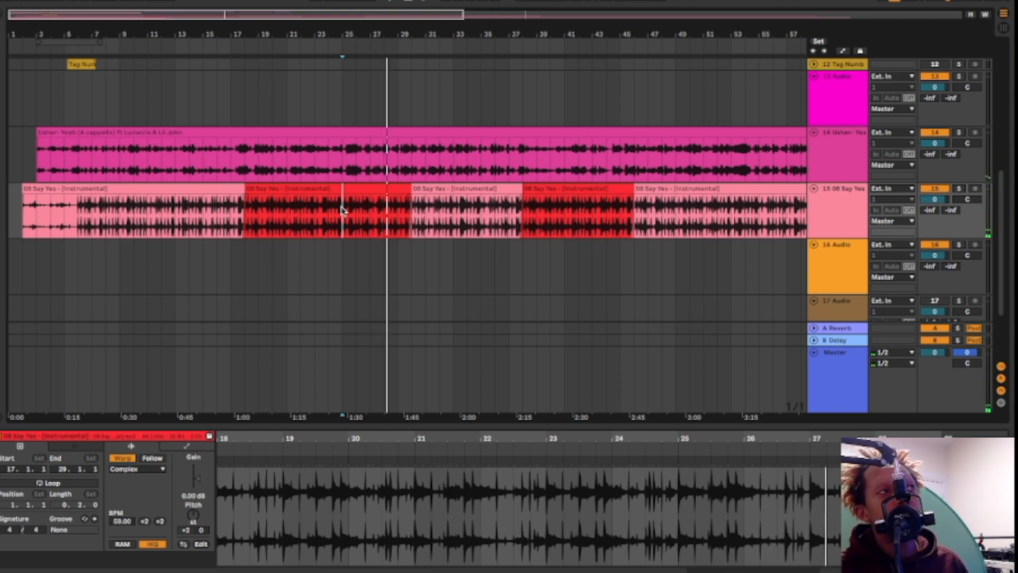
pyautogui.press('space')
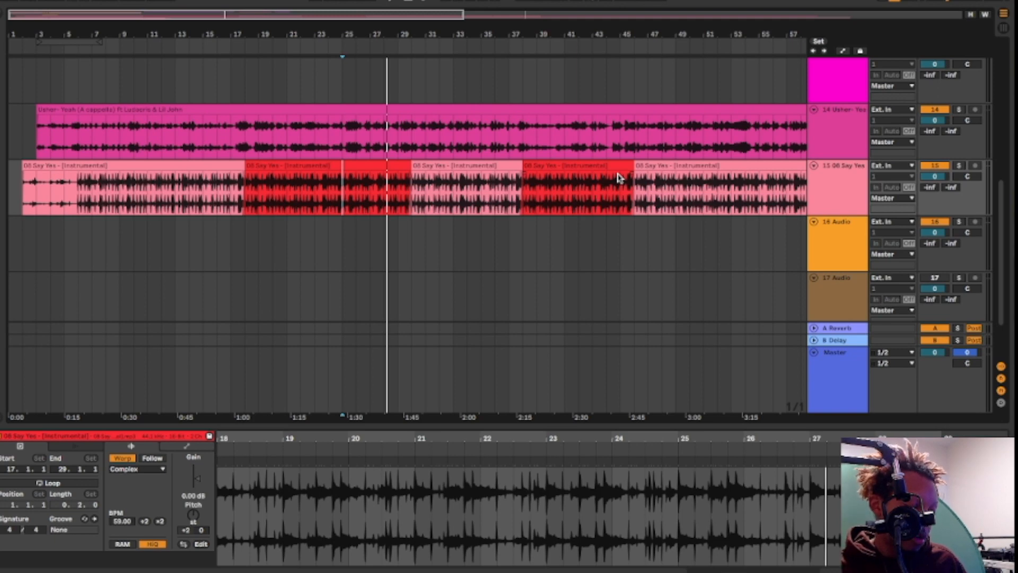
# - Paste a copy of the pink instrumental section between the two red ones at about bar 66, and duplicate it three times in a row
pyautogui.press('-')
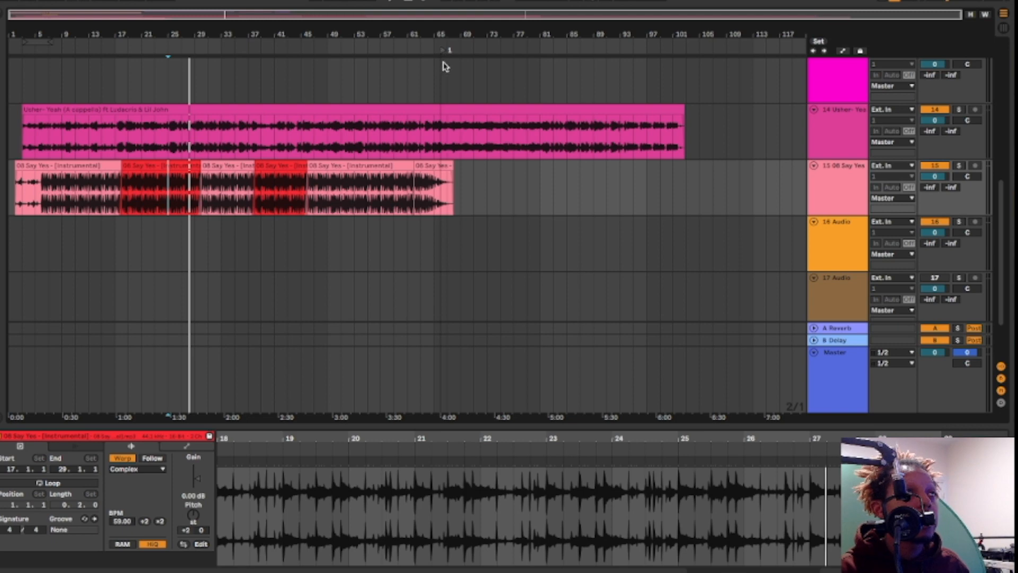
pyautogui.click(440, 141)
pyautogui.press('space')
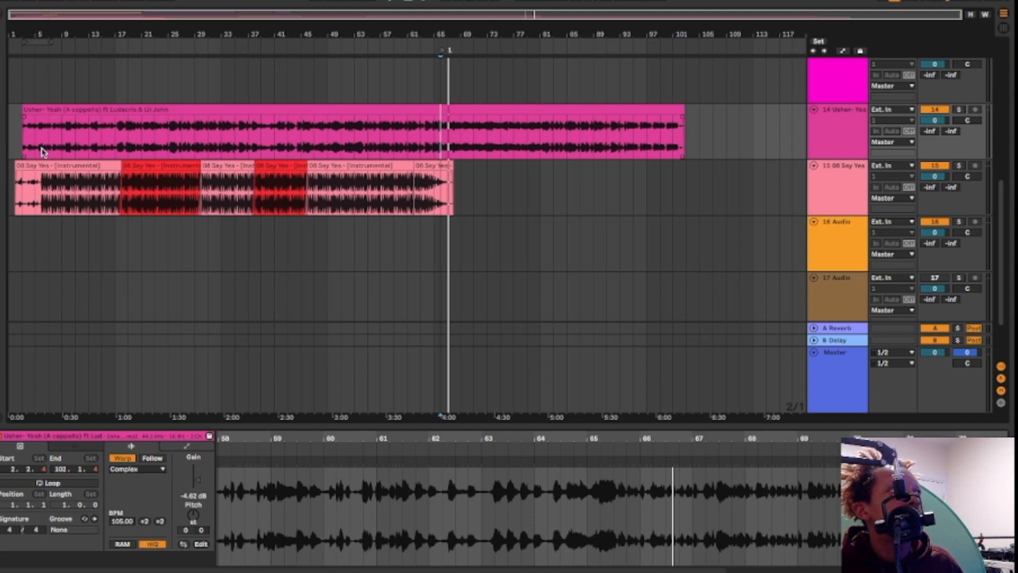
pyautogui.click(231, 162)
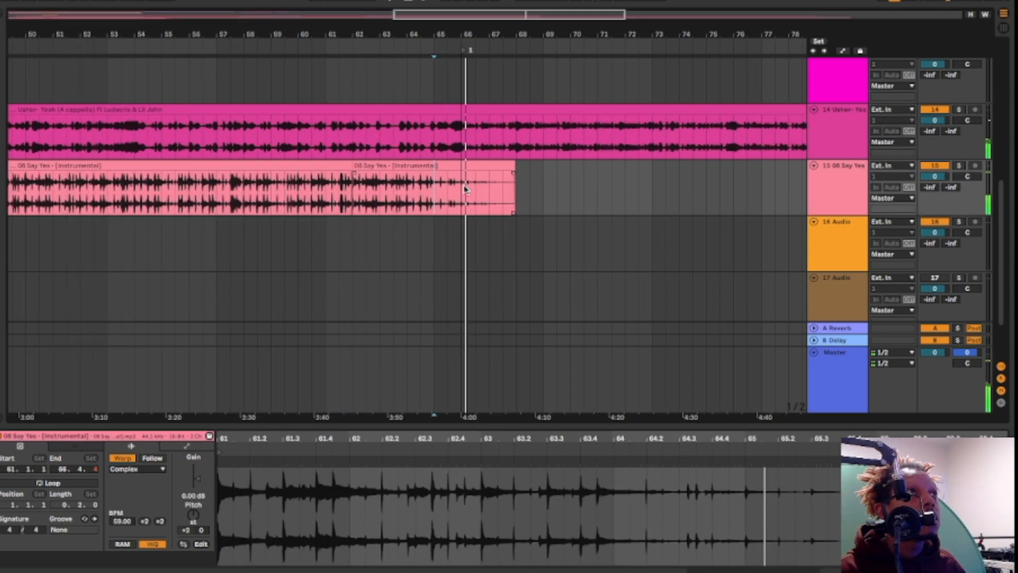
pyautogui.click(456, 188)
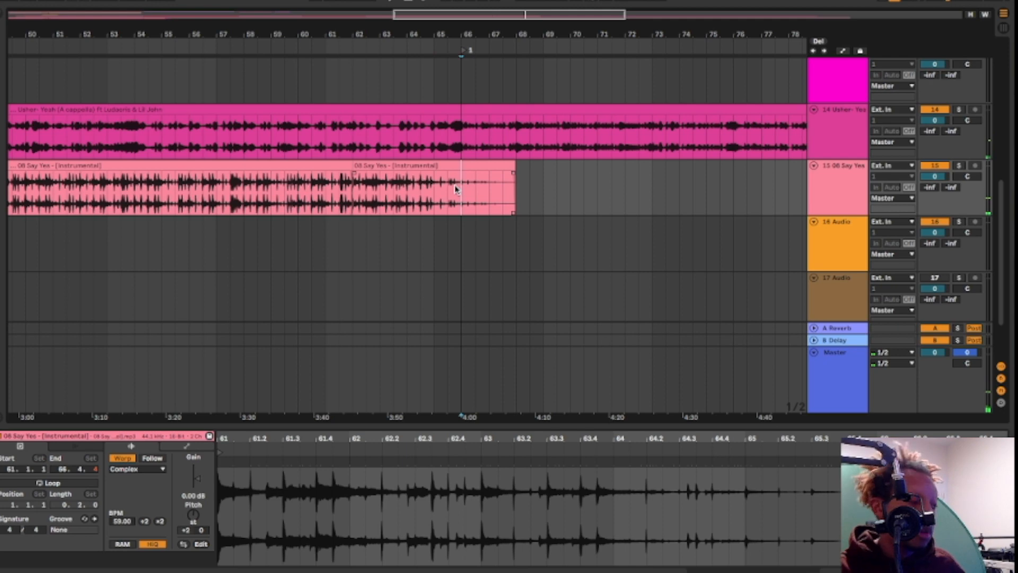
pyautogui.hotkey('ctrl', 'v')
pyautogui.press('-')
pyautogui.press('-')
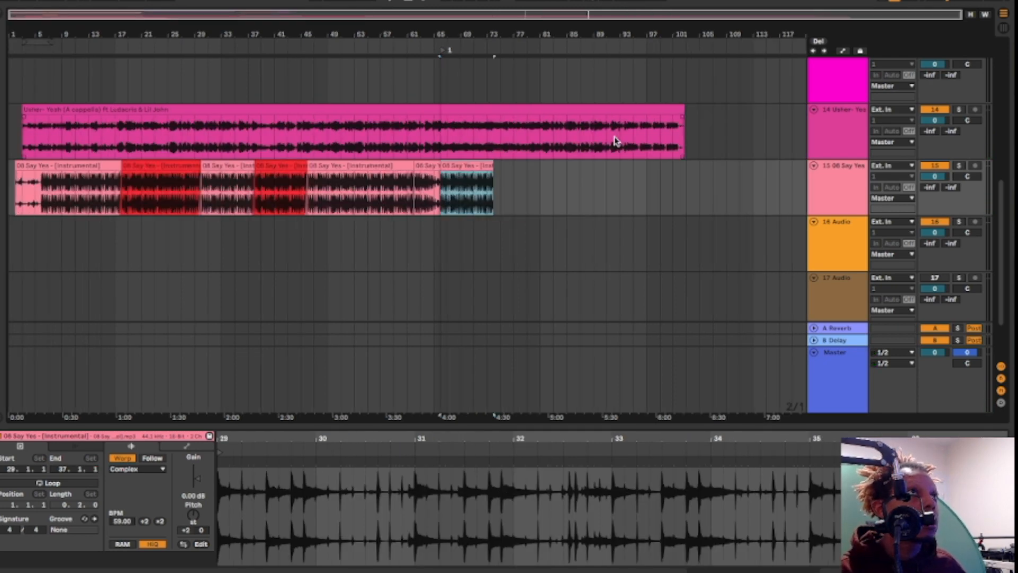
pyautogui.hotkey('ctrl', 'd')
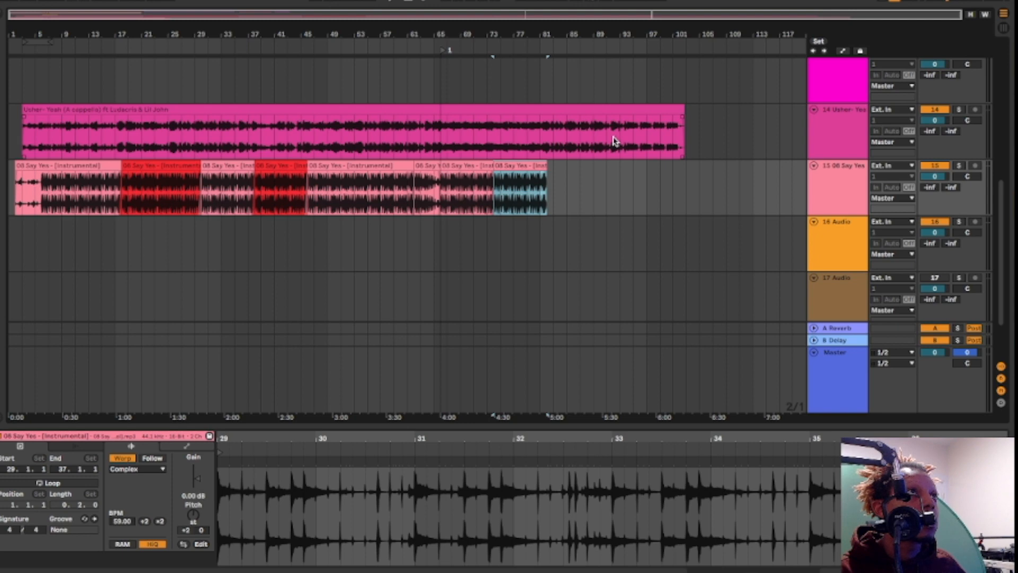
pyautogui.hotkey('ctrl', 'd')
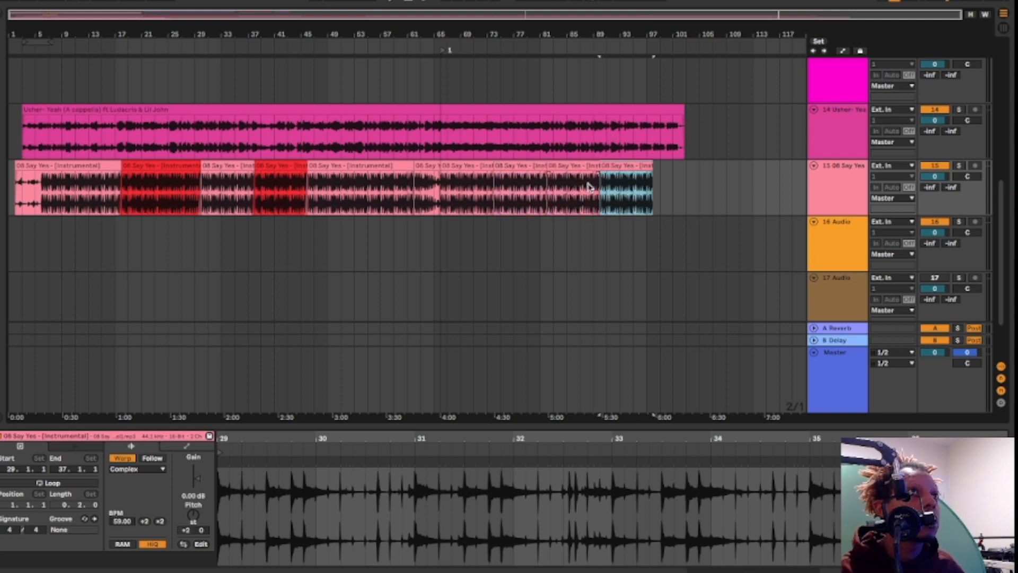
# - Place a copy of the instrumental's fading ending clip at about bar 101, beyond the repeated sections
pyautogui.click(407, 188)
pyautogui.click(432, 161)
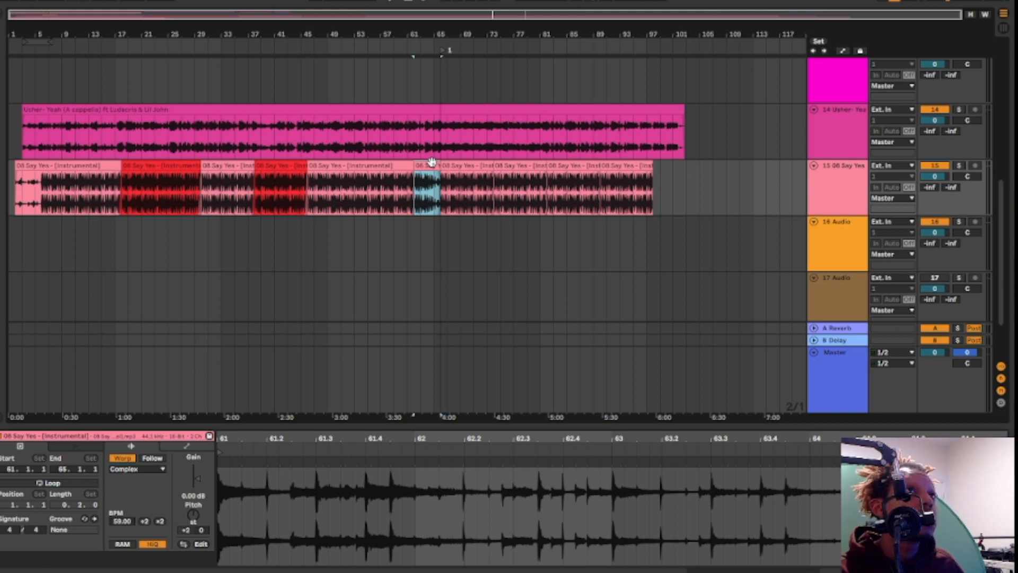
pyautogui.click(654, 182)
pyautogui.press('space')
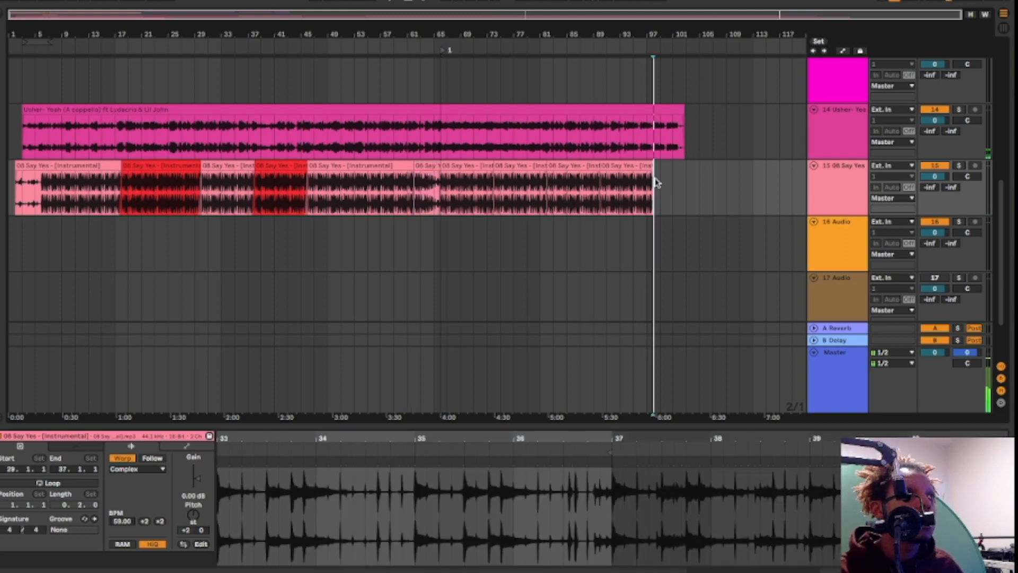
pyautogui.click(647, 180)
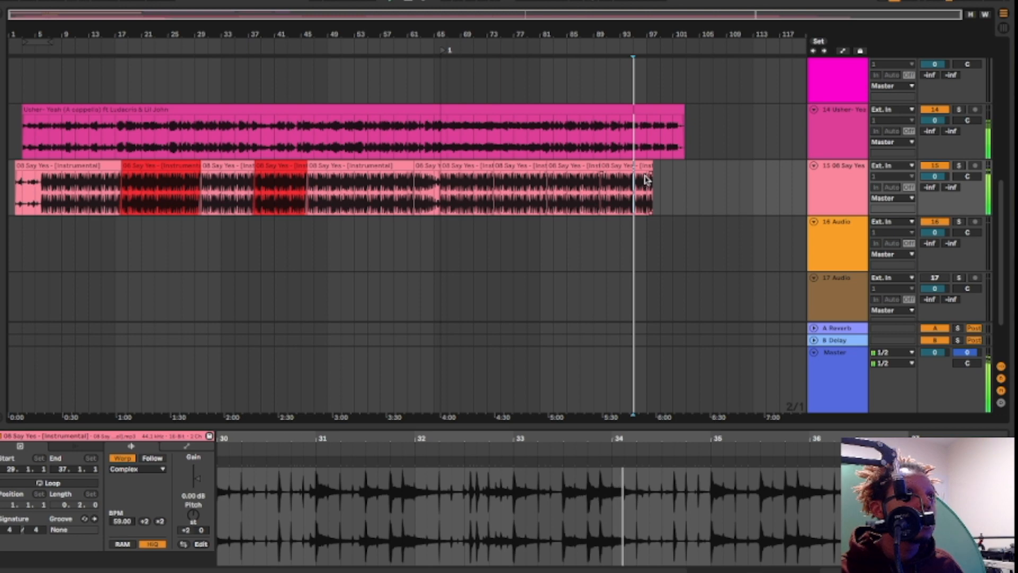
pyautogui.hotkey('ctrl', 'v')
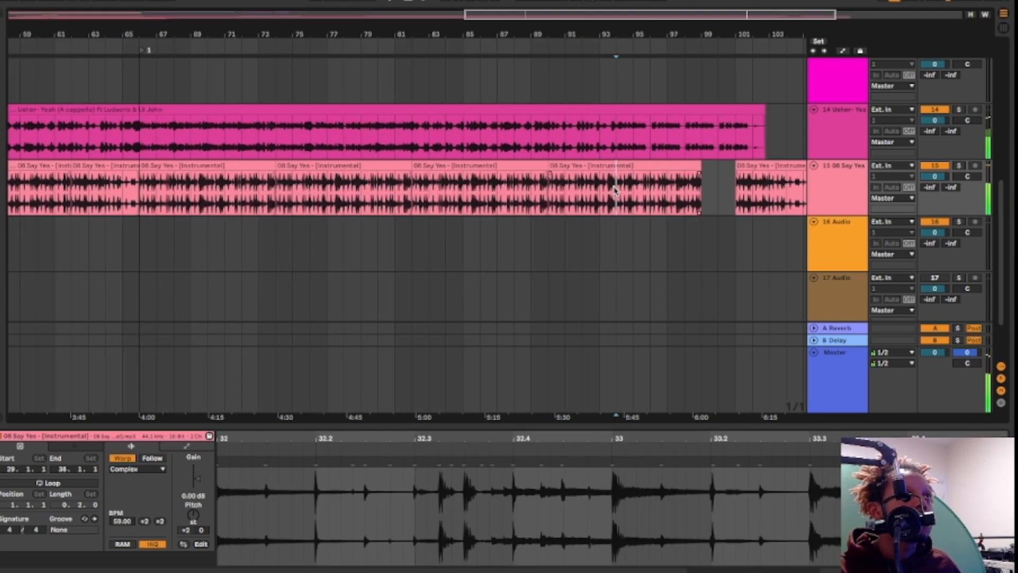
# - Duplicate the first four bars of the last repeated section twice, and align the ending clip directly behind them at about bar 102
pyautogui.moveTo(615, 192); pyautogui.dragTo(554, 196)
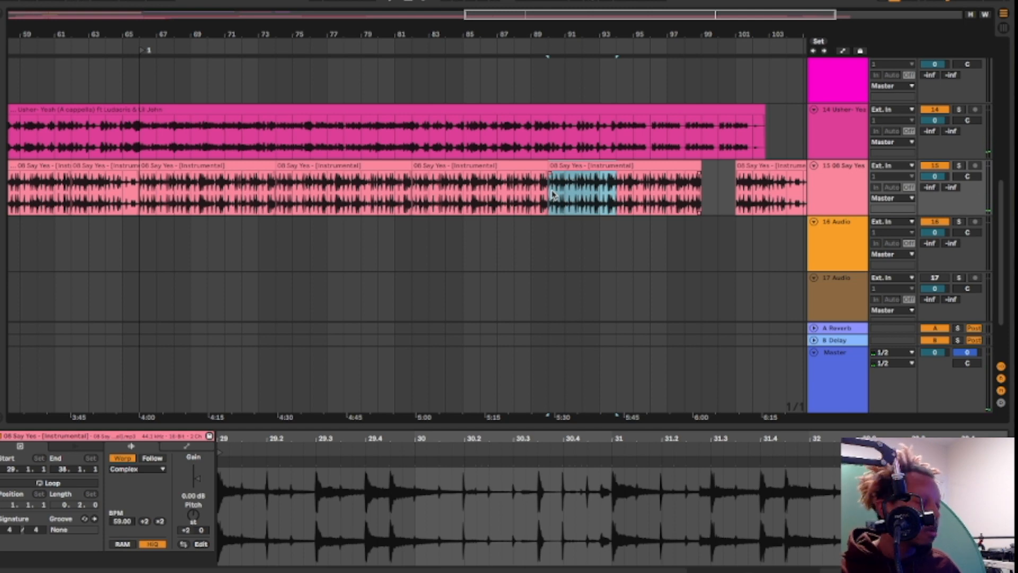
pyautogui.hotkey('ctrl', 'd')
pyautogui.hotkey('ctrl', 'd')
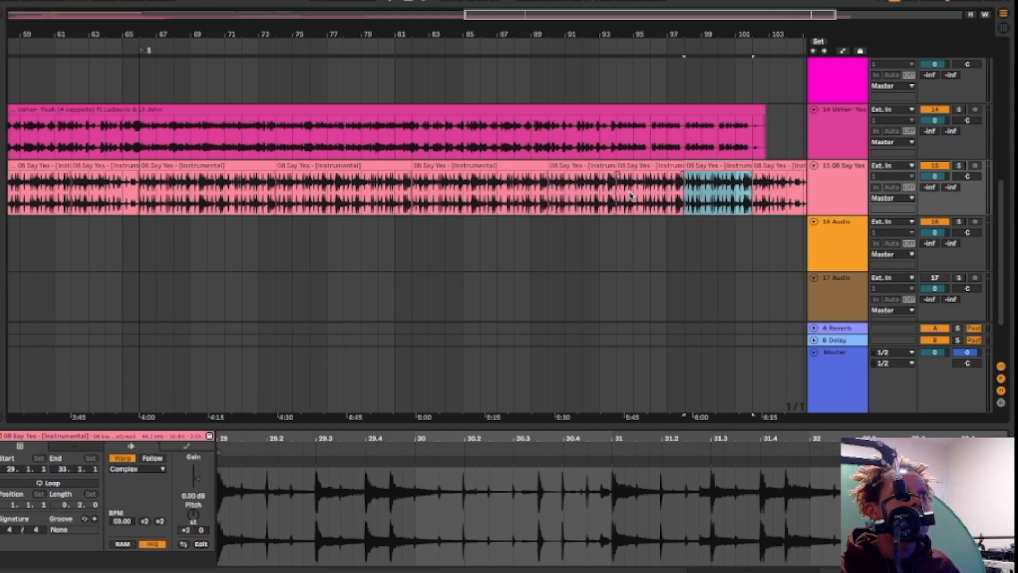
pyautogui.hscroll(5, 641, 196)
pyautogui.moveTo(617, 168); pyautogui.dragTo(650, 167)
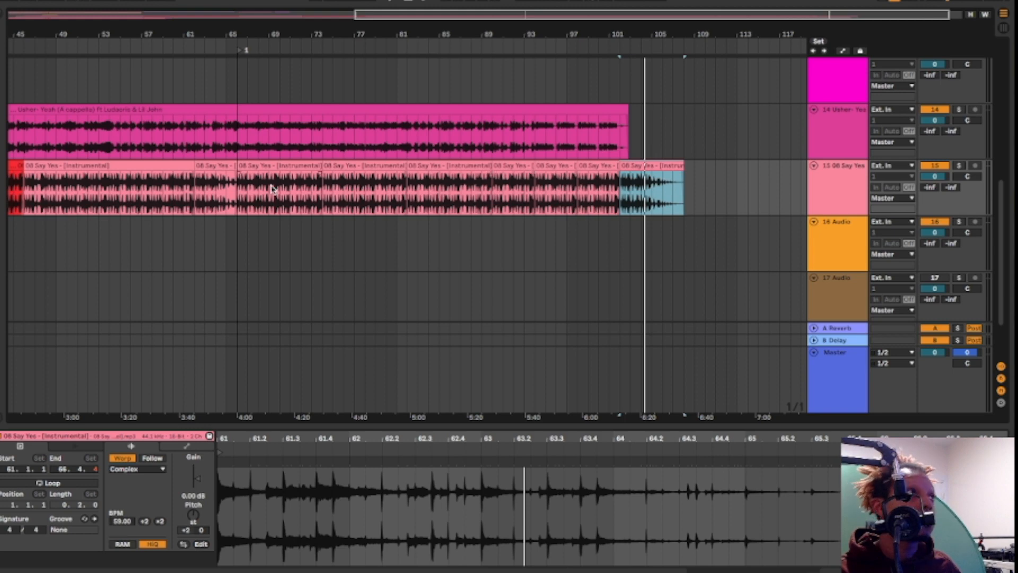
# - Replace the instrumental sections at about bars 82 and 54 with copies of the eight-bar red section at about bar 38
pyautogui.hscroll(-5, 259, 186)
pyautogui.click(220, 166)
pyautogui.hscroll(6, 301, 190)
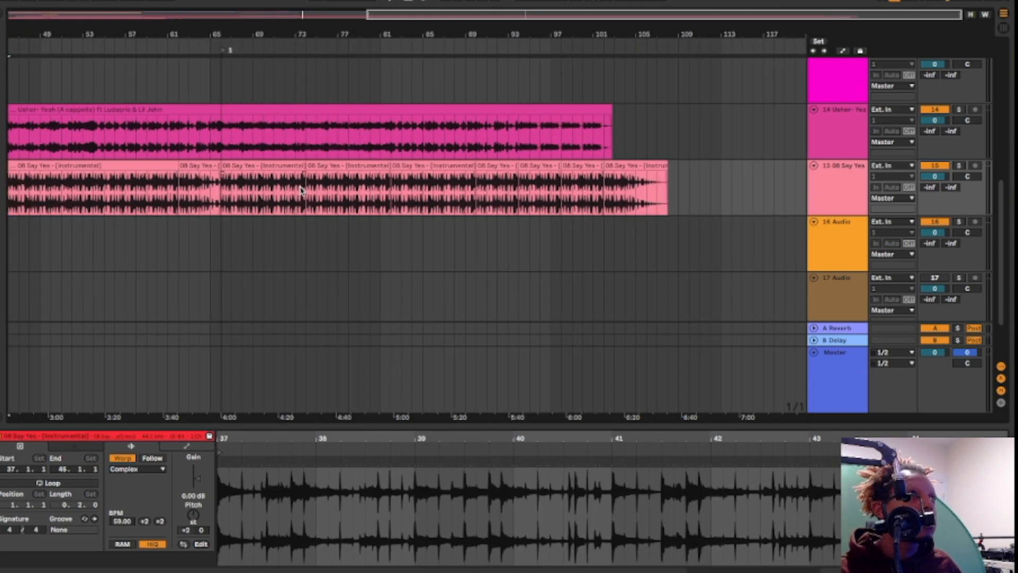
pyautogui.click(395, 178)
pyautogui.press('space')
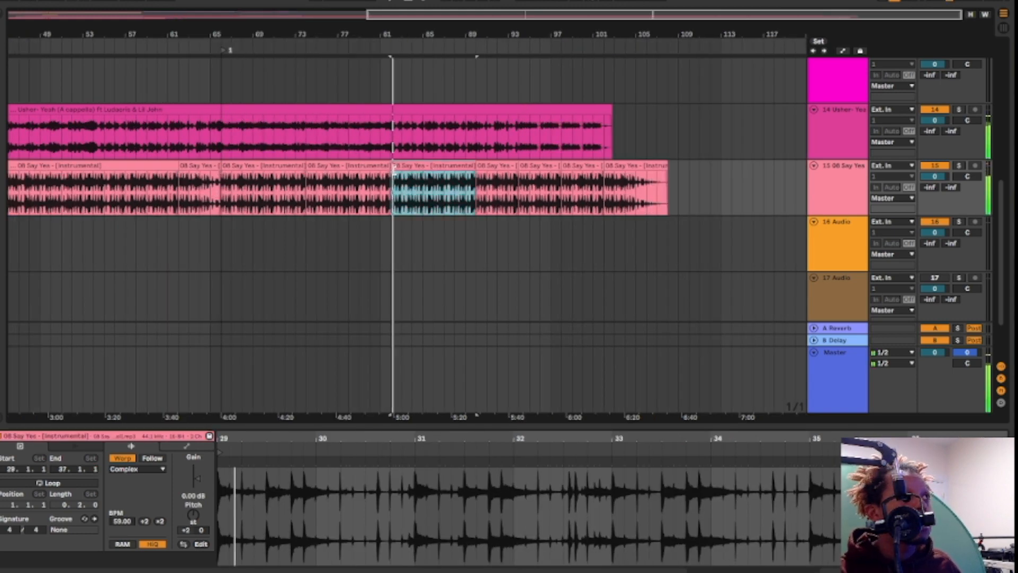
pyautogui.press('space')
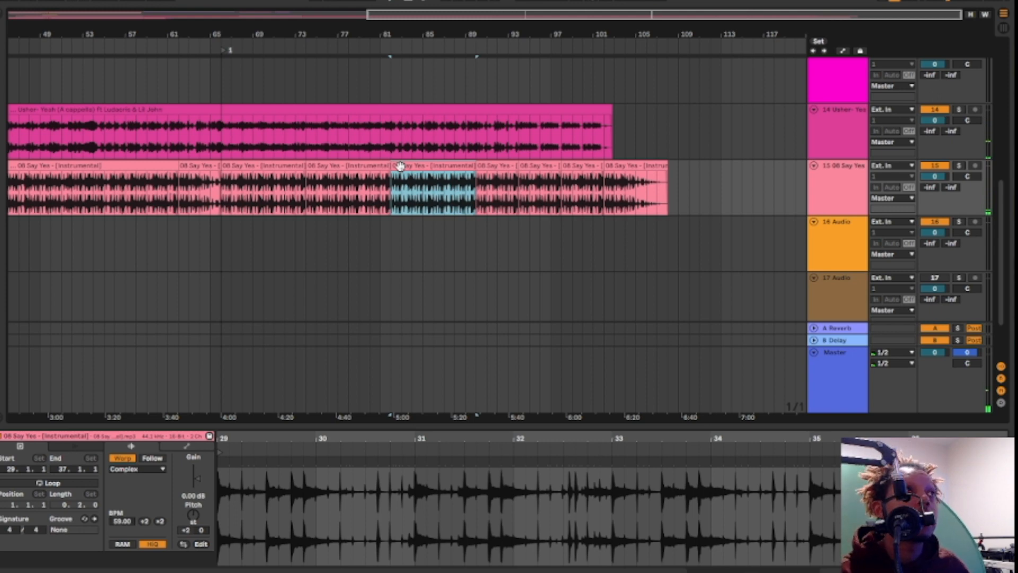
pyautogui.click(399, 165)
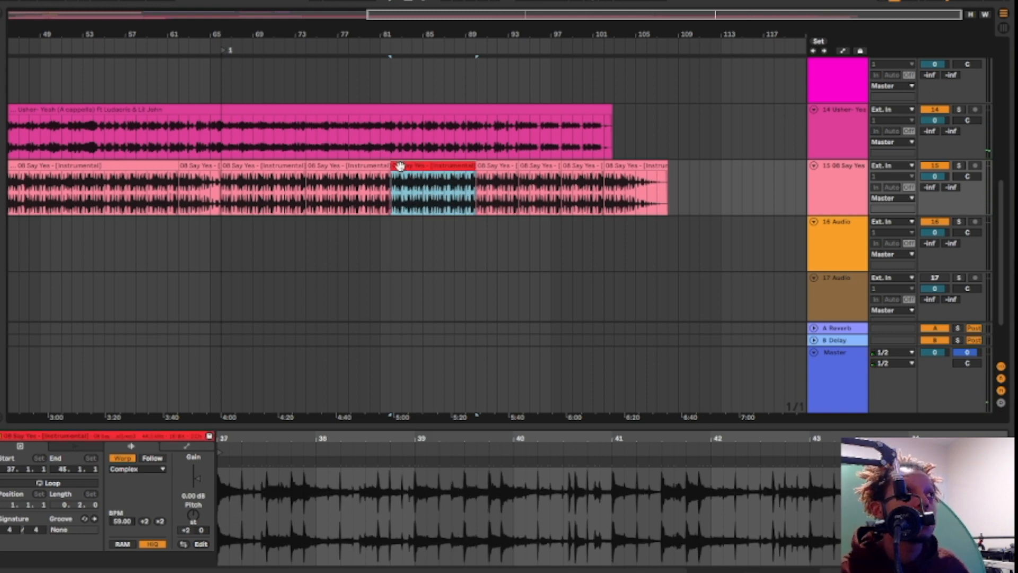
pyautogui.click(382, 184)
pyautogui.press('space')
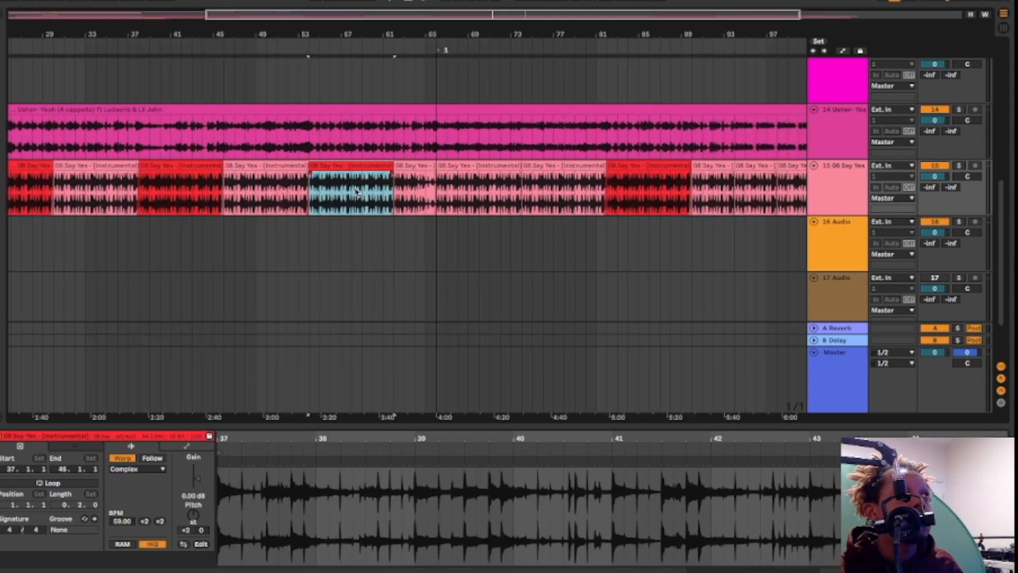
pyautogui.hscroll(-4, 327, 202)
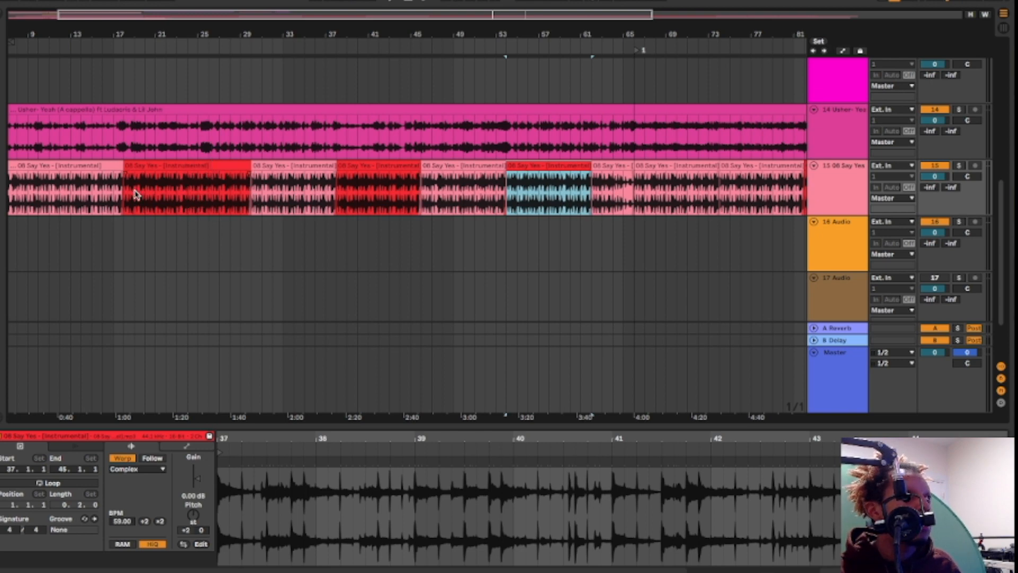
pyautogui.hscroll(4, 419, 203)
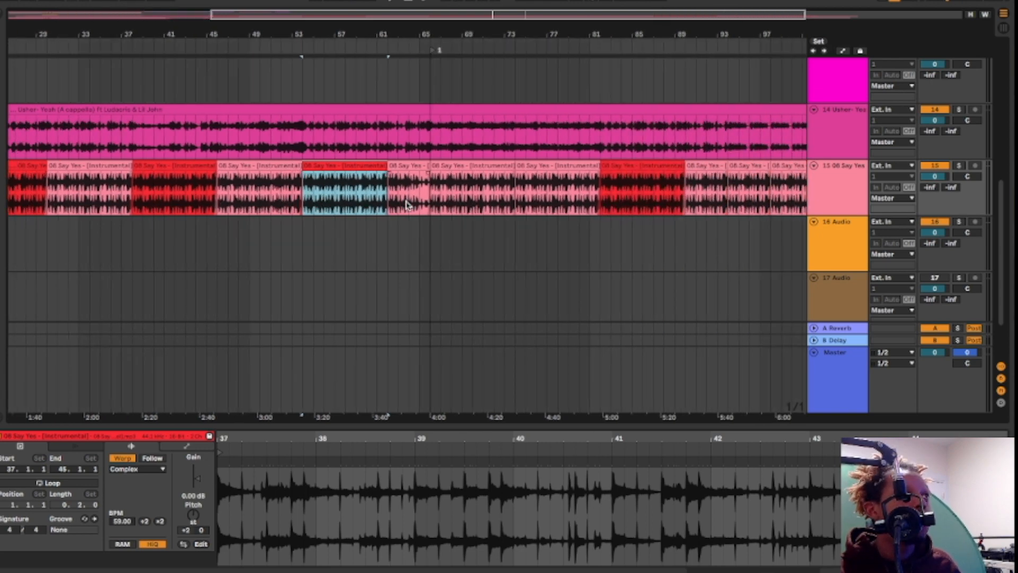
pyautogui.hscroll(-1, 398, 198)
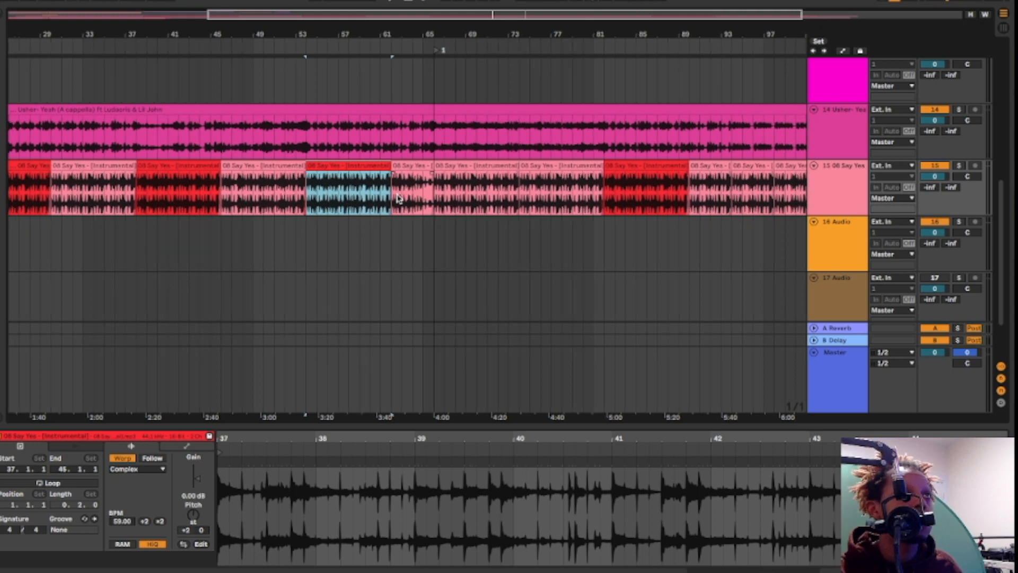
pyautogui.hscroll(3, 398, 198)
pyautogui.hscroll(-8, 381, 201)
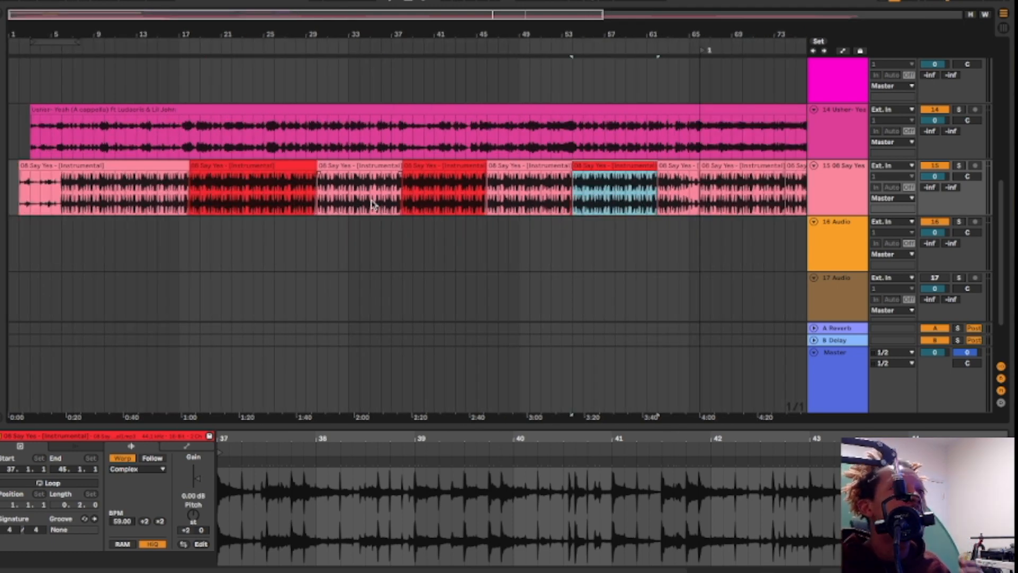